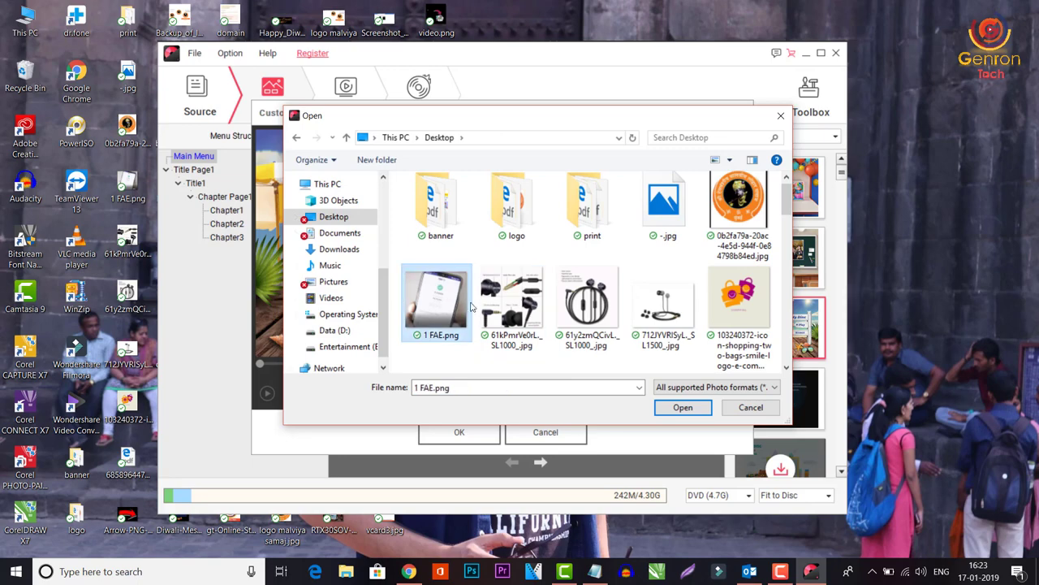
# Step: Apply 1 FAE.png as the main menu's background image and restore the default background
pyautogui.click(690, 410)
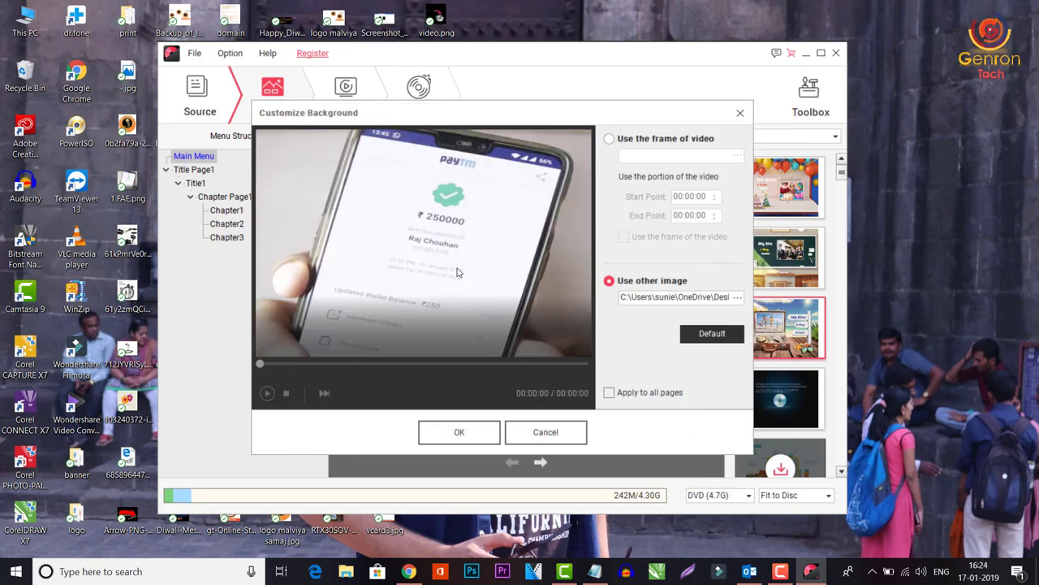
pyautogui.click(459, 432)
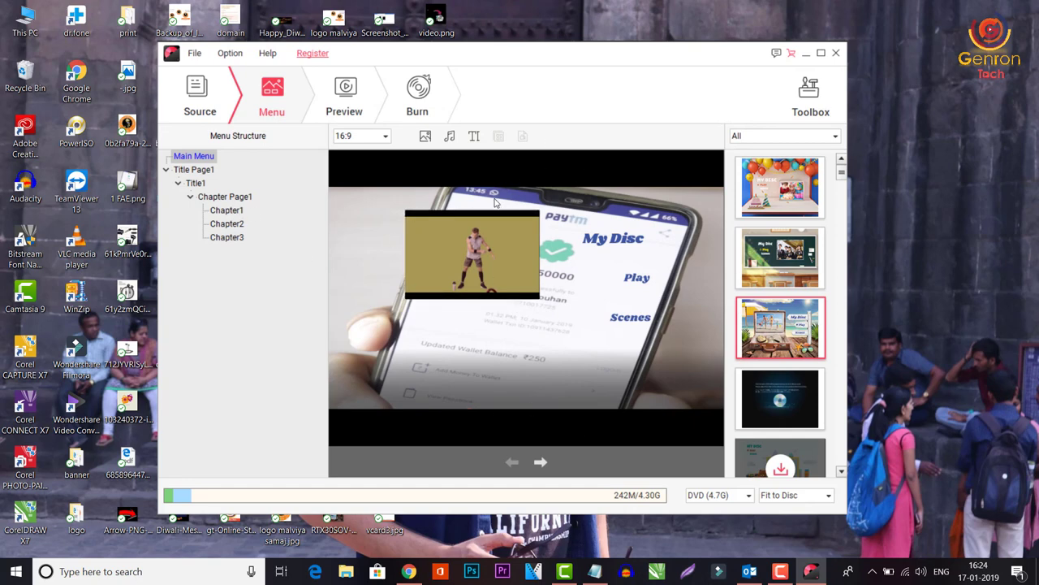
pyautogui.click(425, 135)
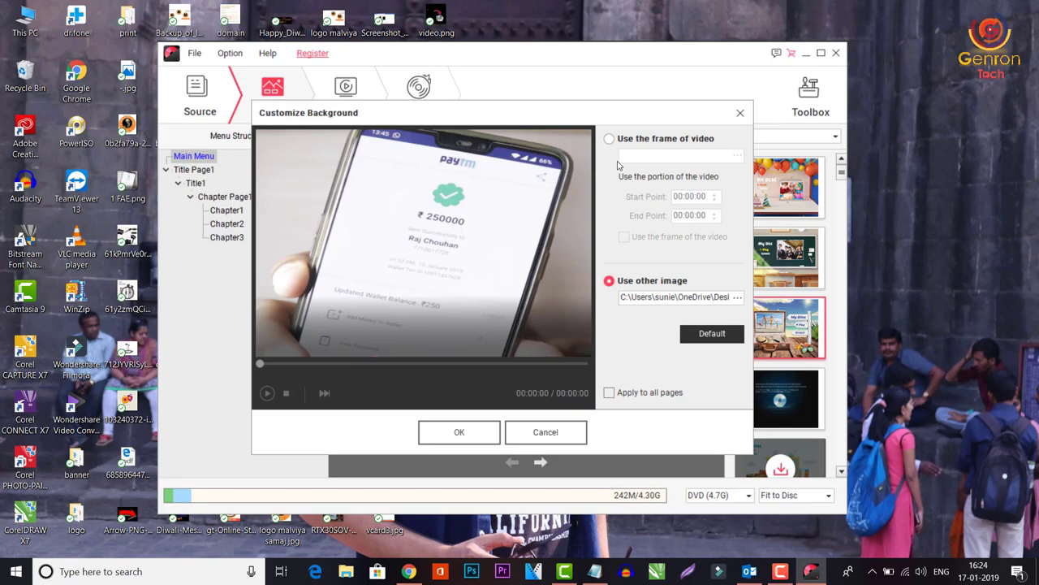
pyautogui.click(727, 336)
pyautogui.click(461, 433)
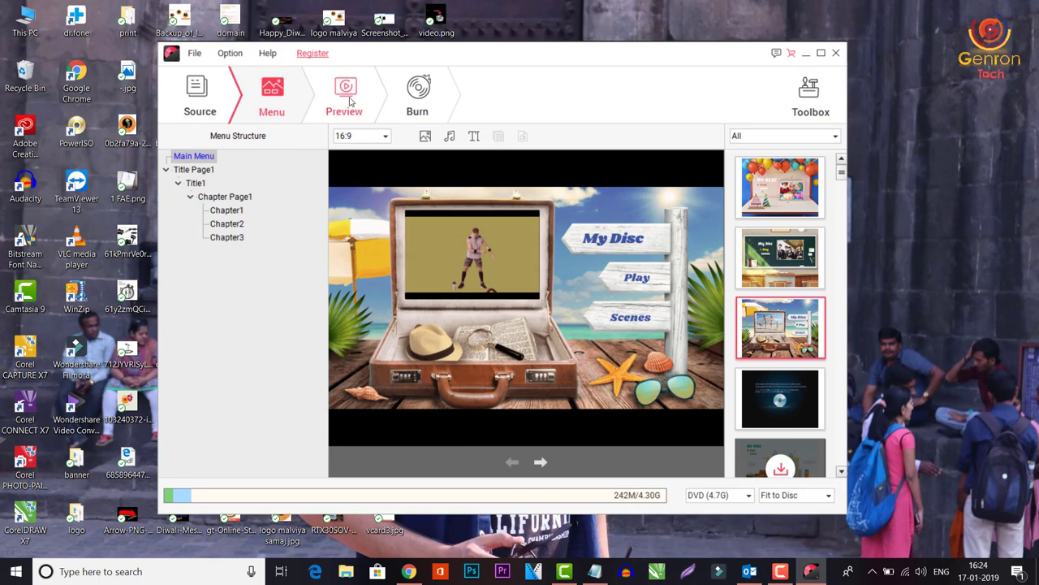
# Step: Open the First Wave Glass Rinser clip from the source list for editing and crop it to 1280 × 619
pyautogui.click(419, 96)
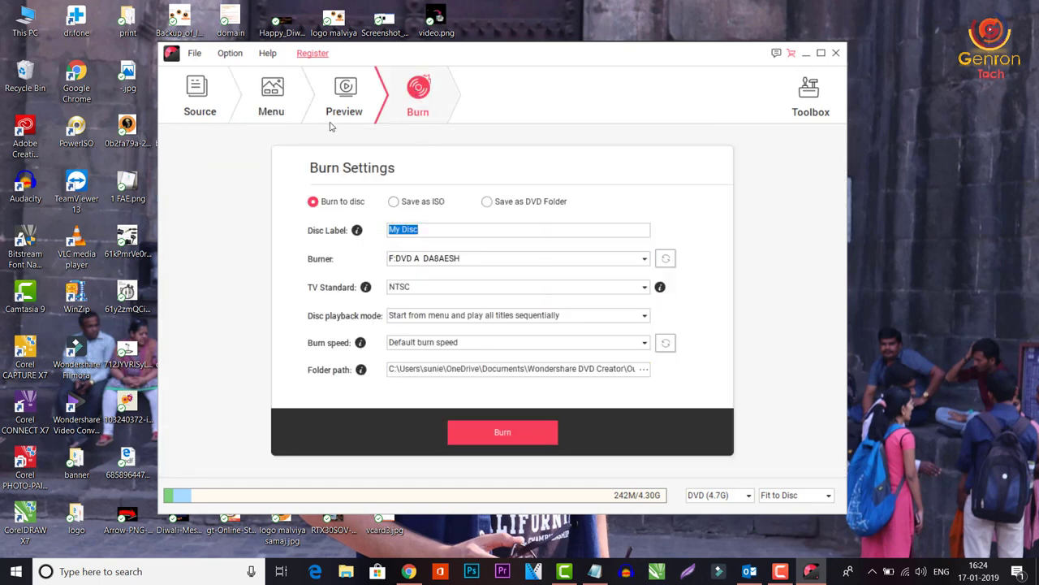
pyautogui.click(200, 93)
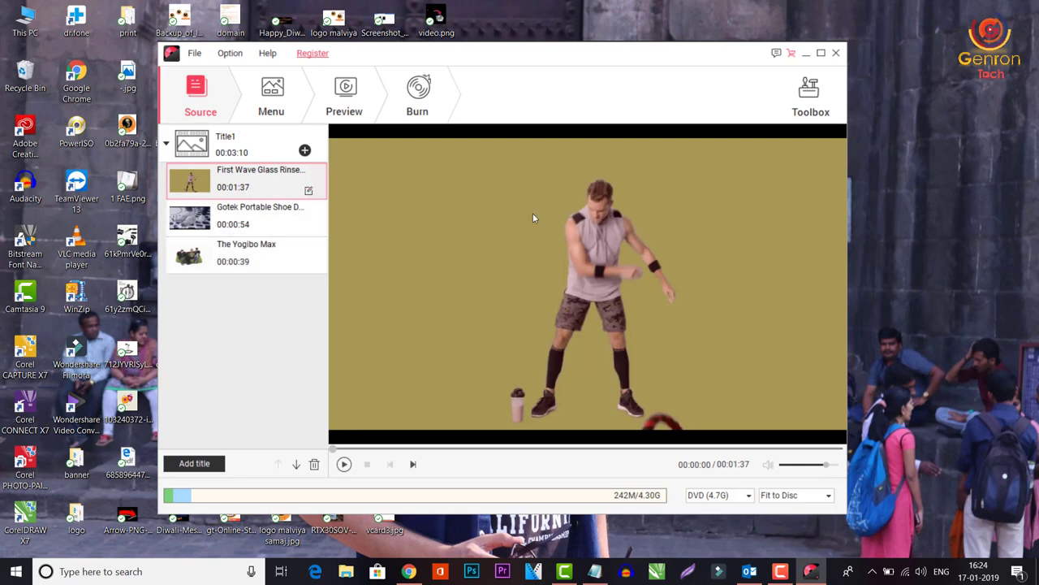
pyautogui.click(309, 191)
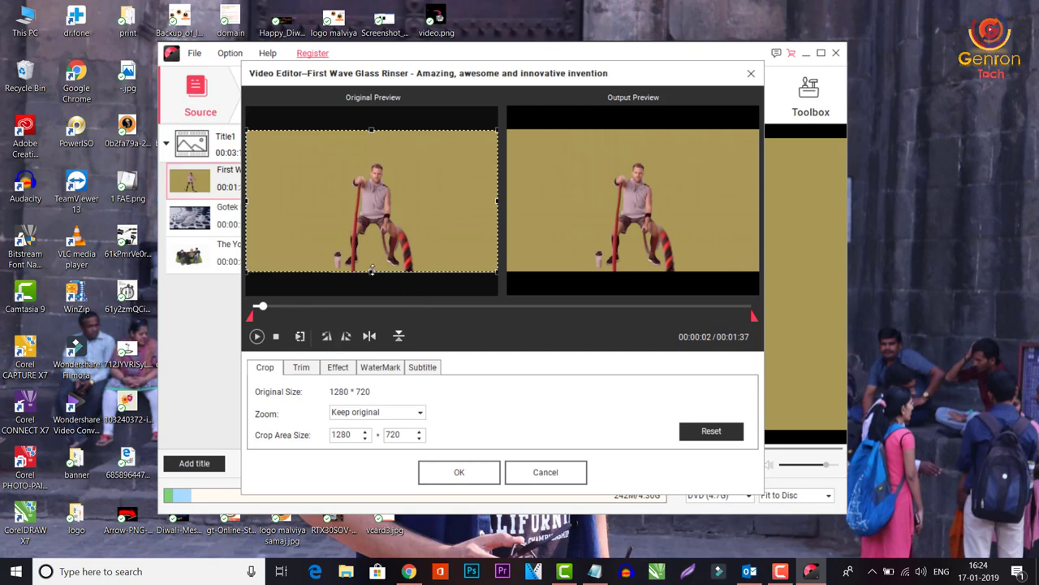
pyautogui.moveTo(372, 272); pyautogui.dragTo(372, 264)
pyautogui.moveTo(372, 130); pyautogui.dragTo(375, 141)
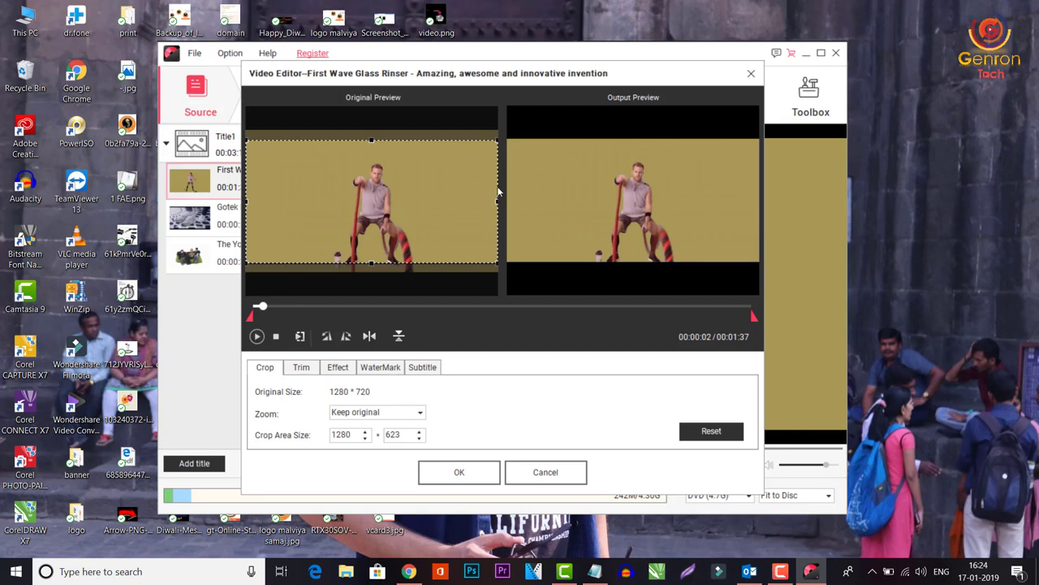
pyautogui.moveTo(372, 261); pyautogui.dragTo(372, 260)
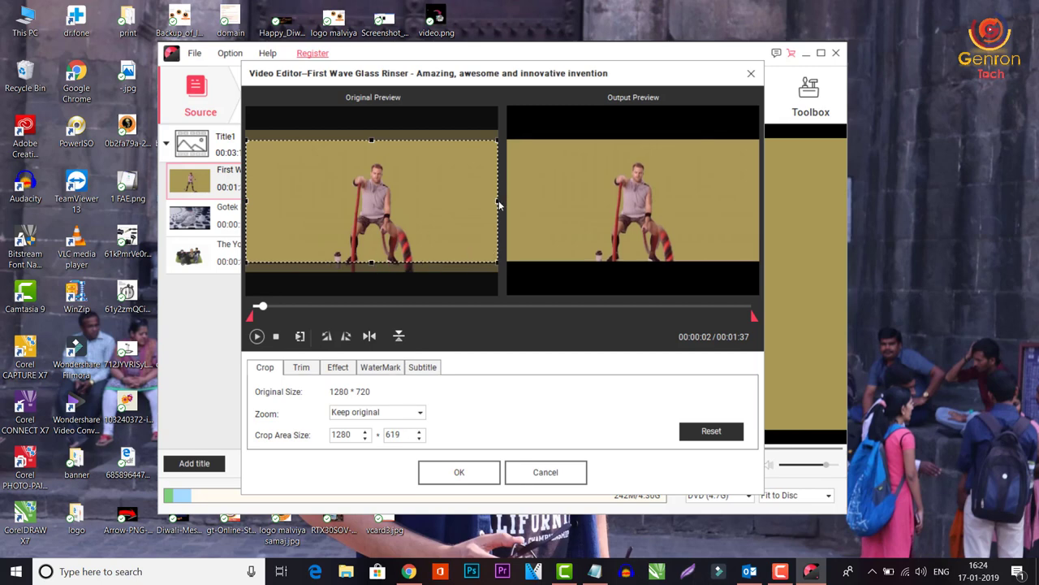
pyautogui.moveTo(492, 207); pyautogui.dragTo(469, 203)
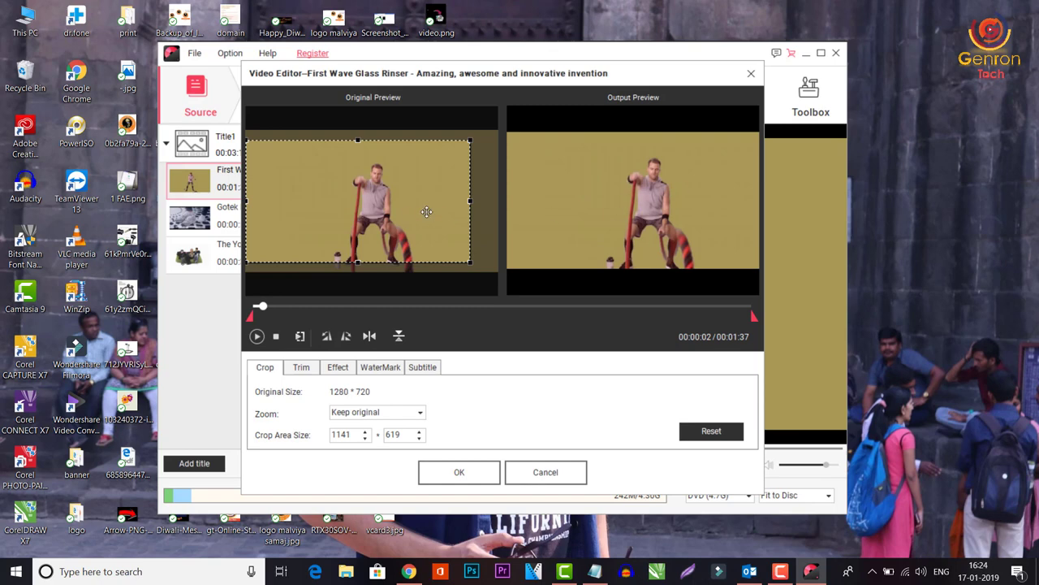
pyautogui.moveTo(467, 205); pyautogui.dragTo(519, 208)
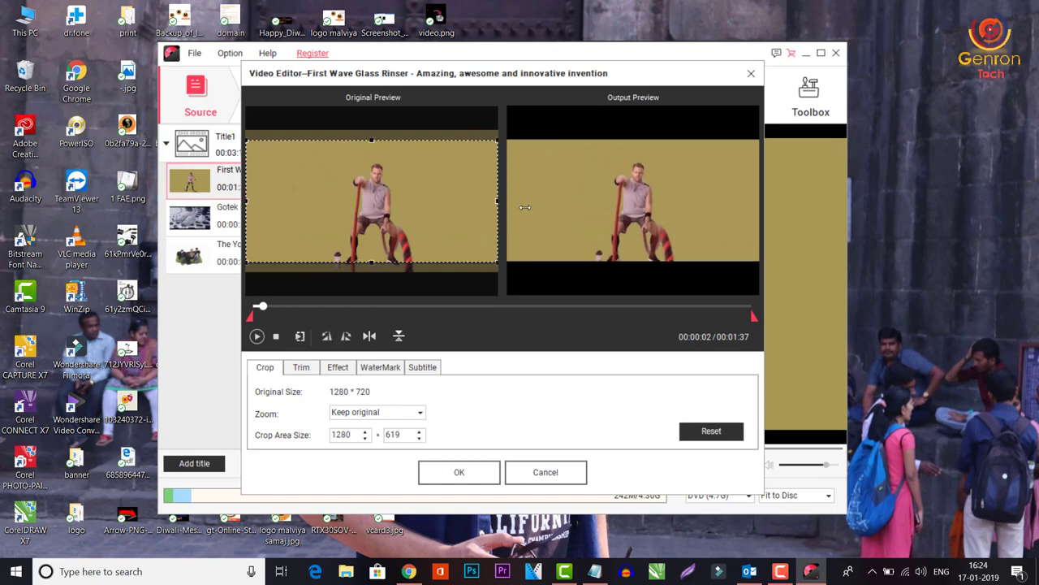
# Step: Trim the clip to start at 00:00:24.00 and end at 00:01:07.21
pyautogui.click(307, 372)
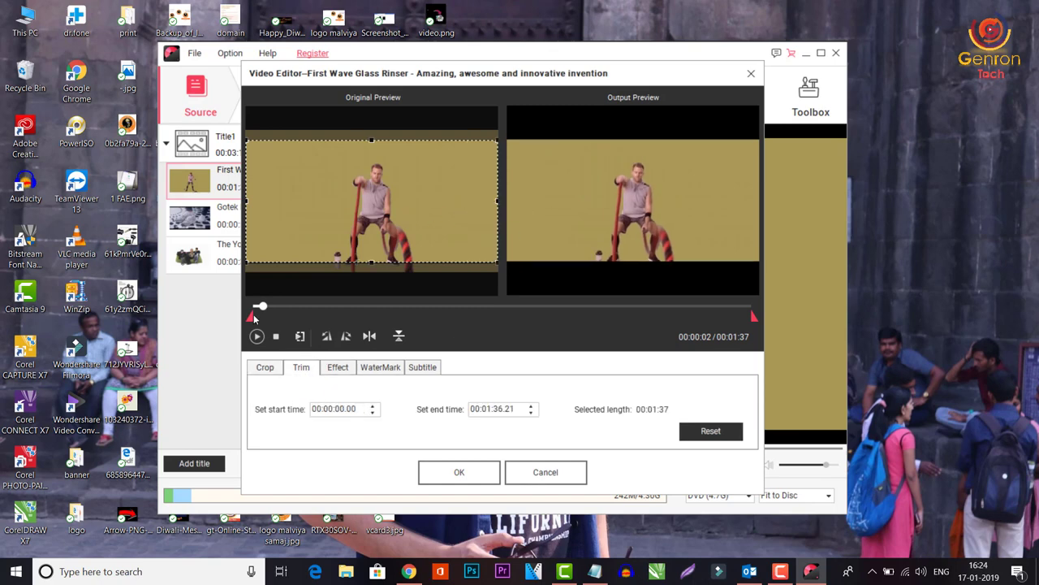
pyautogui.moveTo(252, 318); pyautogui.dragTo(361, 318)
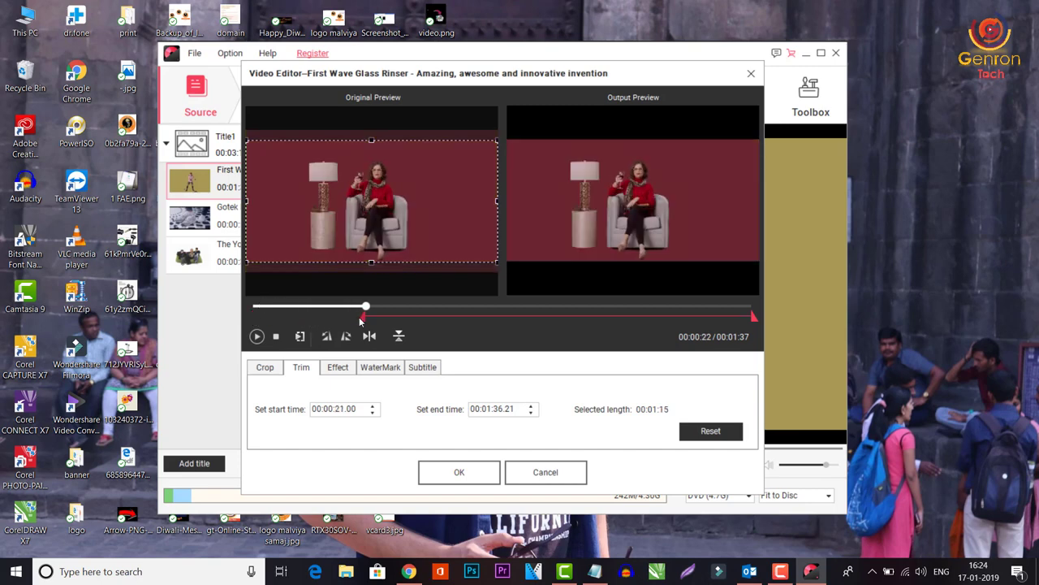
pyautogui.moveTo(754, 318); pyautogui.dragTo(601, 317)
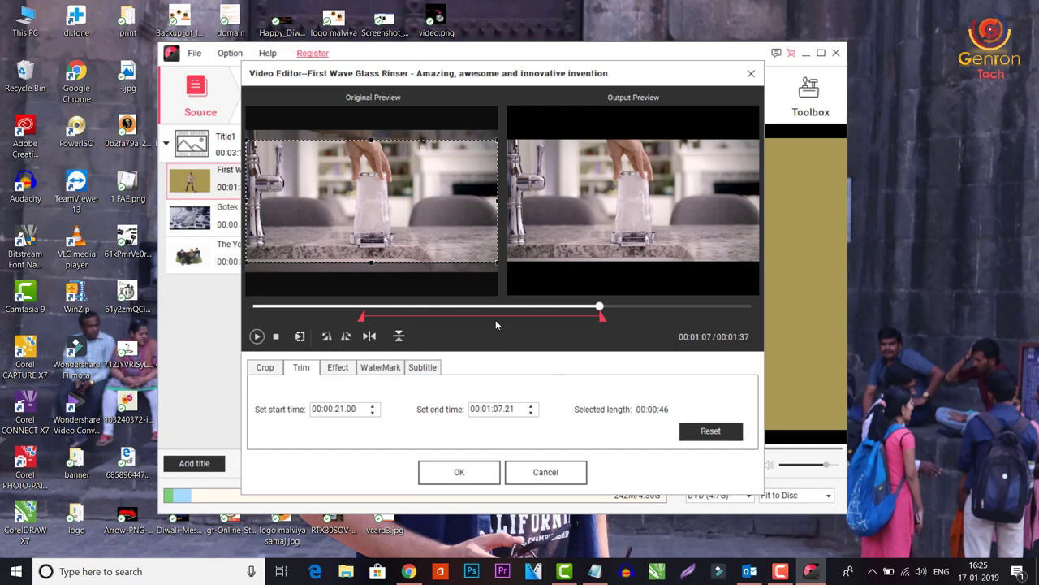
pyautogui.click(257, 336)
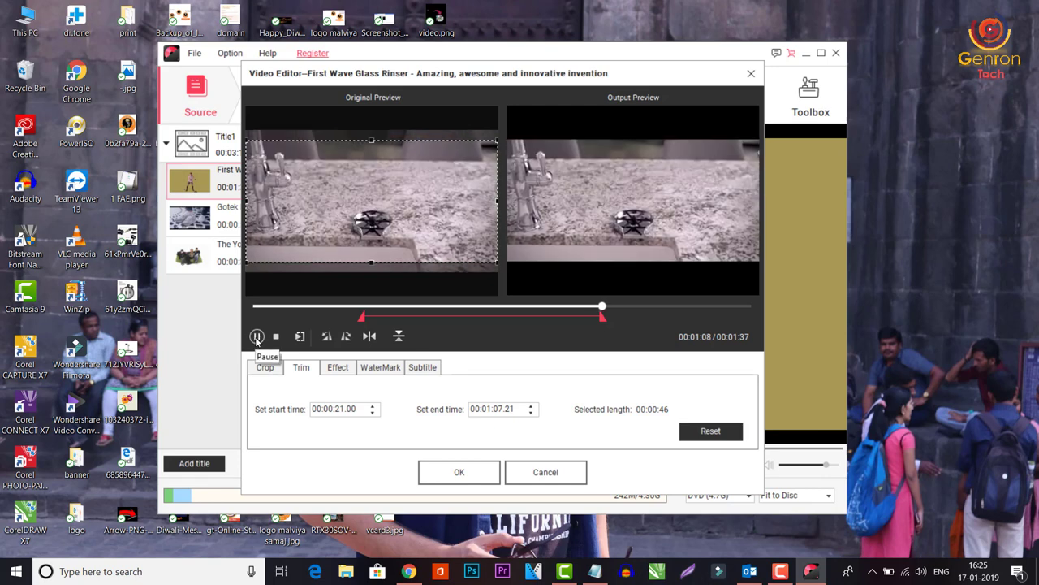
pyautogui.click(256, 336)
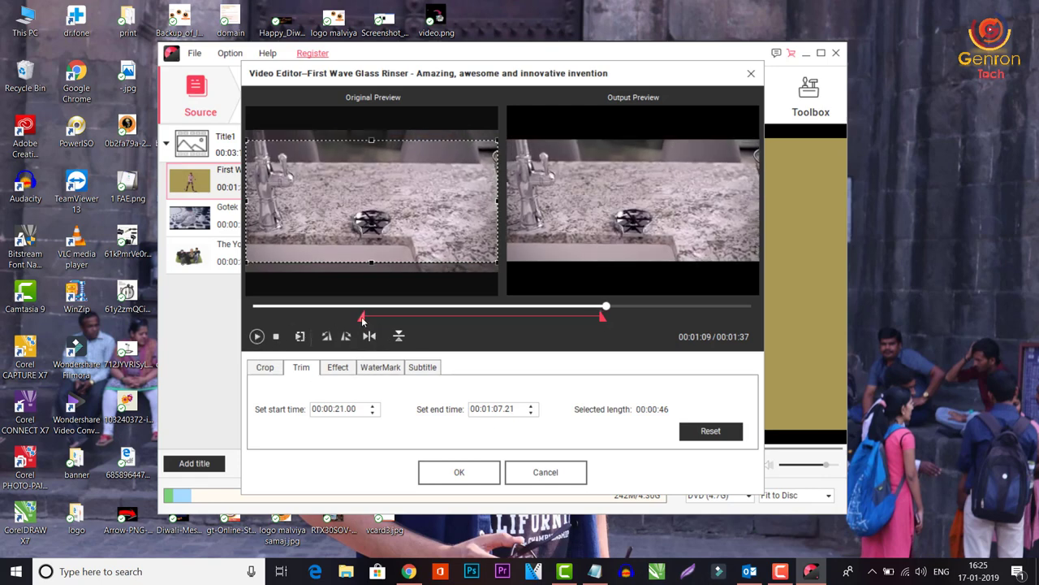
pyautogui.moveTo(362, 317); pyautogui.dragTo(381, 319)
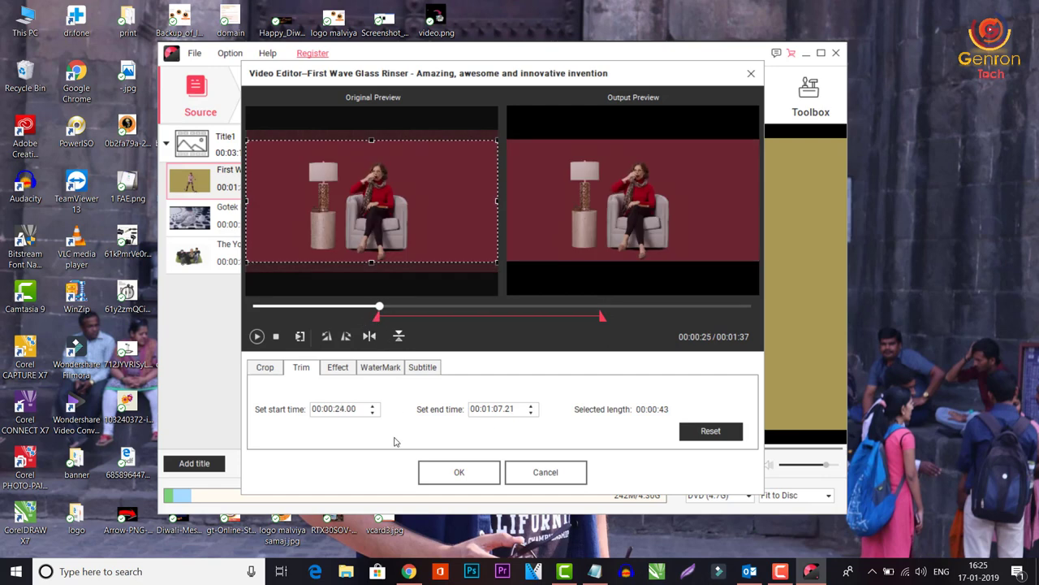
# Step: Try the Gray, Emboss and Negative effects on the clip
pyautogui.click(337, 367)
pyautogui.click(372, 392)
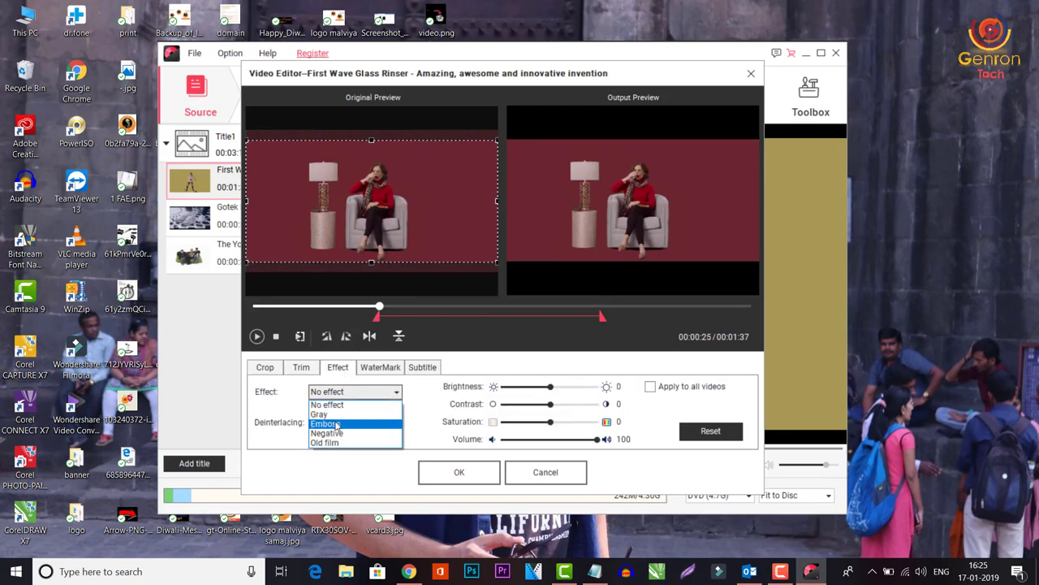
pyautogui.click(336, 418)
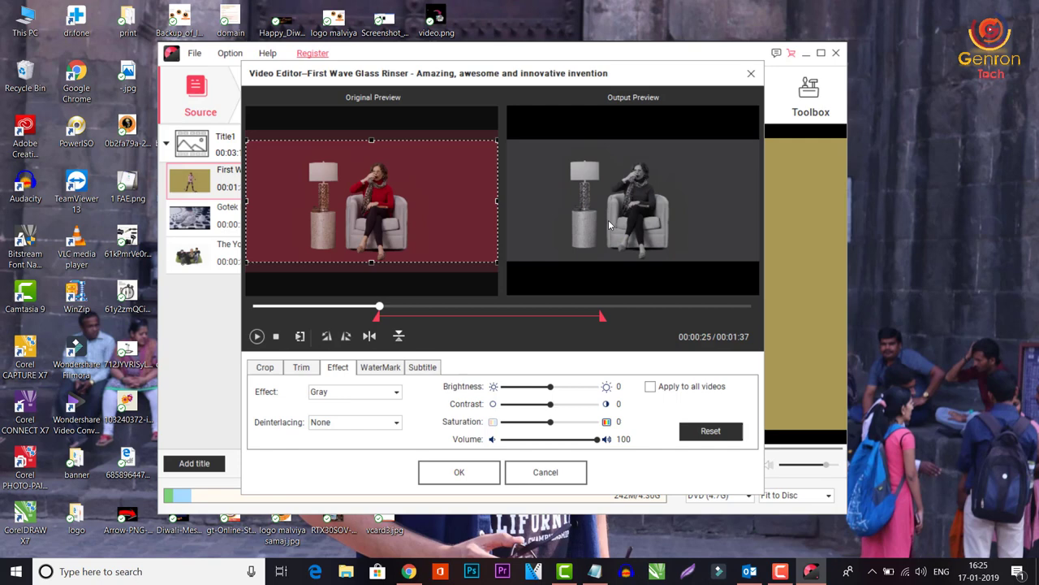
pyautogui.click(367, 396)
pyautogui.click(354, 424)
pyautogui.click(366, 395)
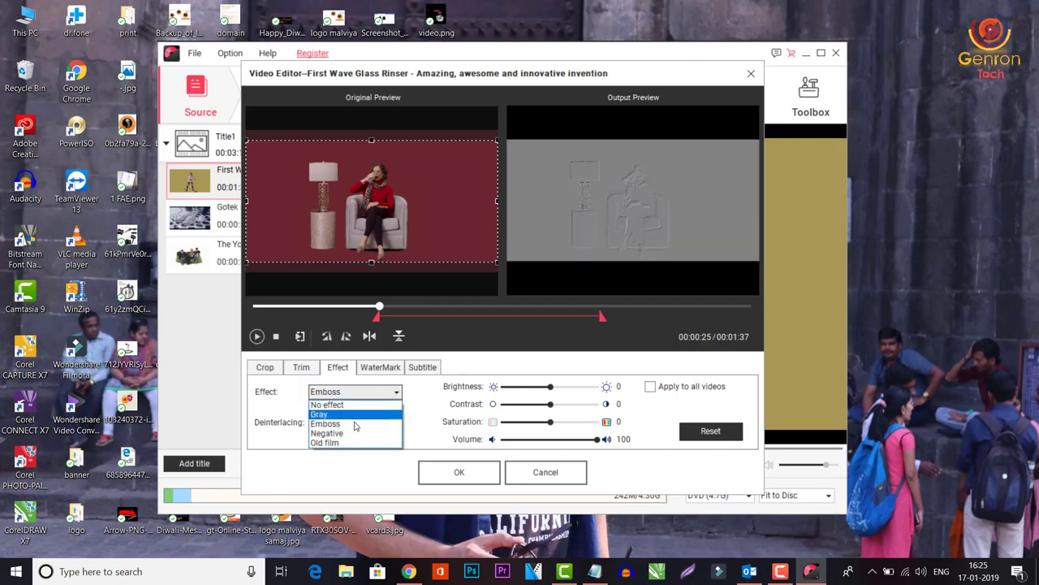
pyautogui.click(353, 436)
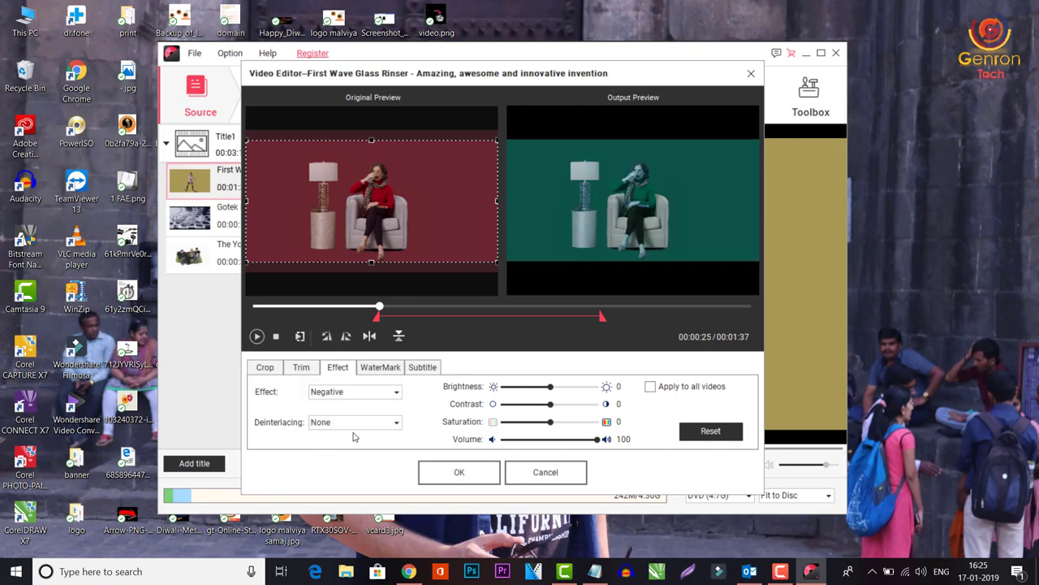
# Step: Set the clip to No effect, with brightness 10, contrast -9, saturation 19 and volume 91
pyautogui.click(399, 393)
pyautogui.click(373, 405)
pyautogui.moveTo(551, 388); pyautogui.dragTo(590, 443)
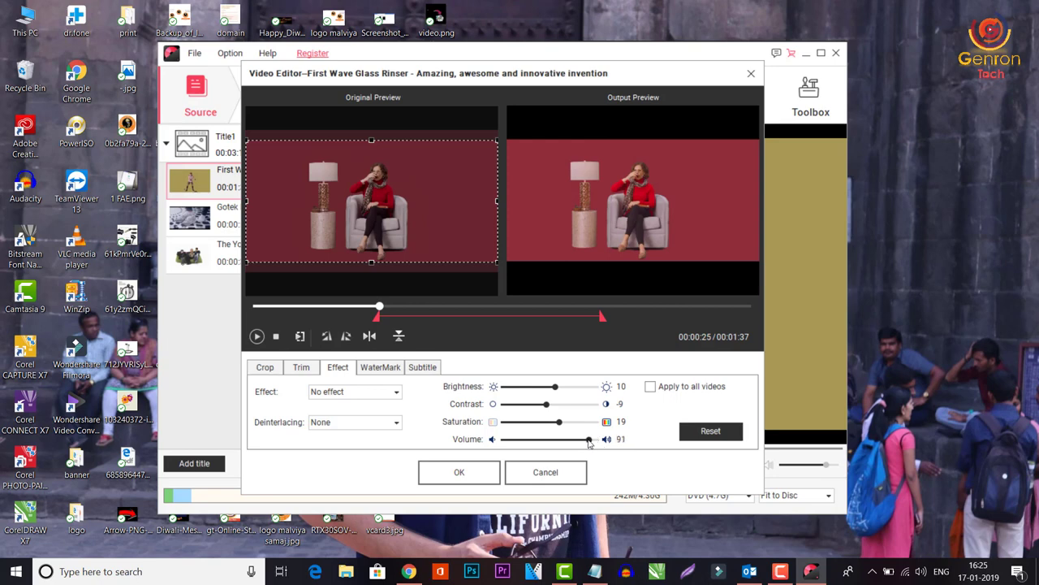
# Step: Add Happy_Diwali_PNG_Clipart_Image.png as an image watermark, about 169 × 79, in the upper-right corner of the picture
pyautogui.click(380, 367)
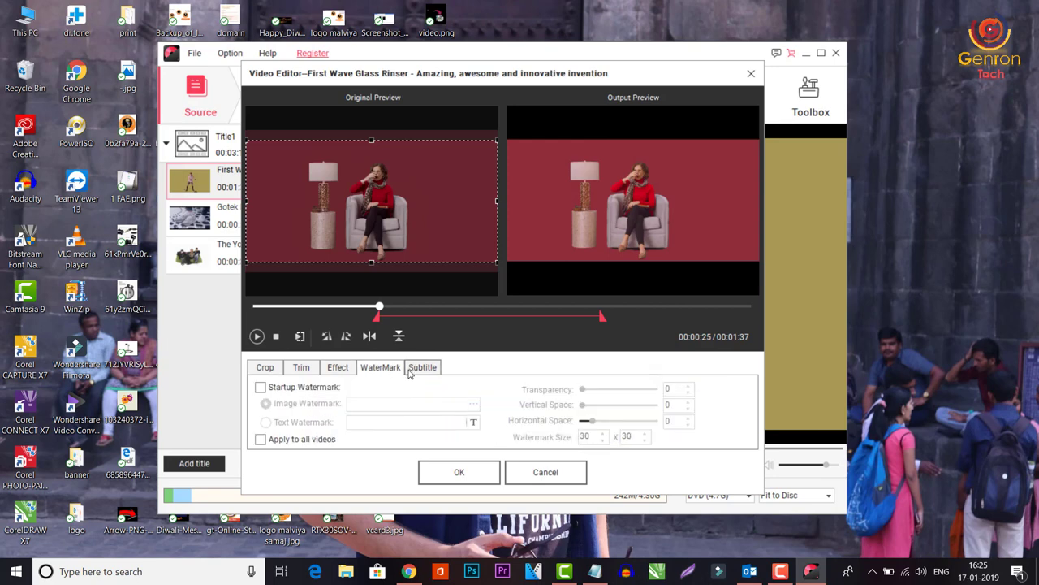
pyautogui.click(260, 389)
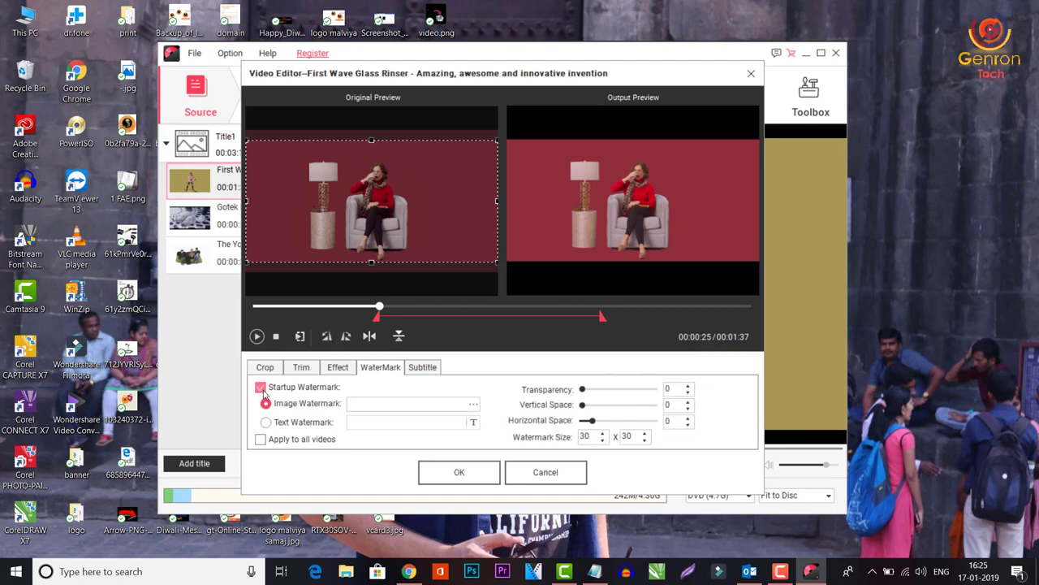
pyautogui.click(474, 405)
pyautogui.click(450, 322)
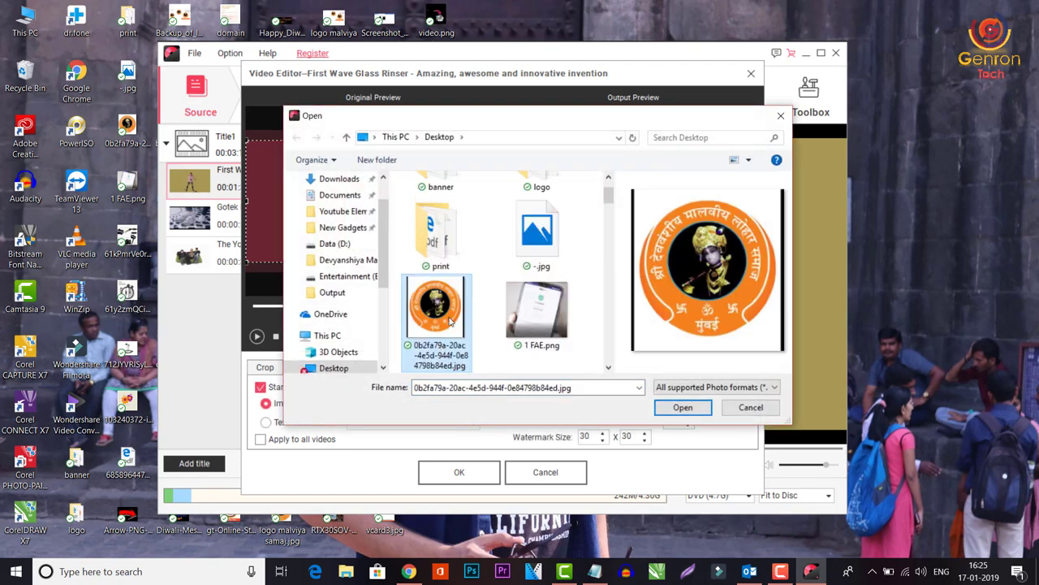
pyautogui.click(545, 311)
pyautogui.scroll(-5, 546, 311)
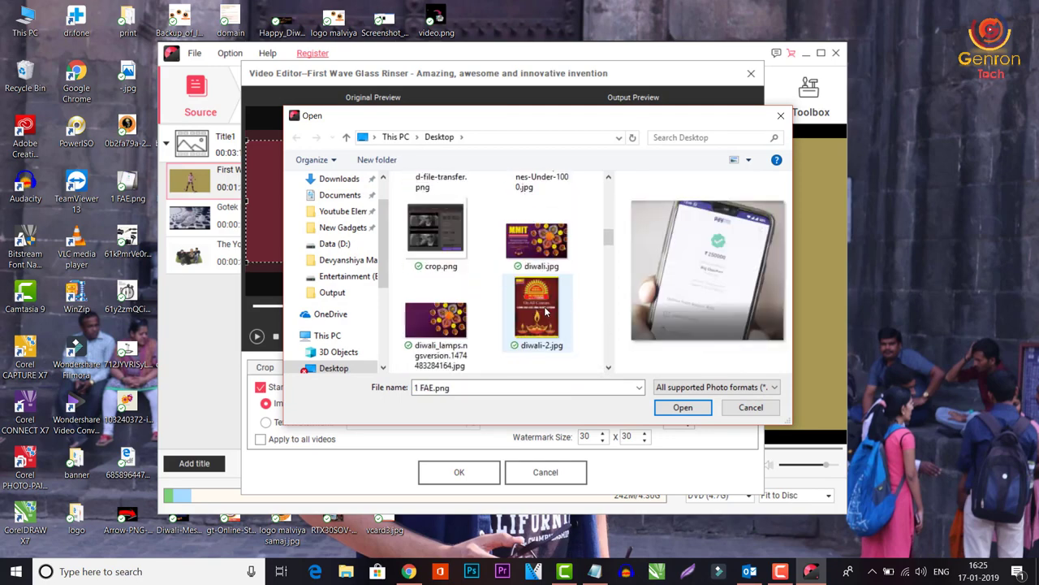
pyautogui.scroll(-5, 546, 311)
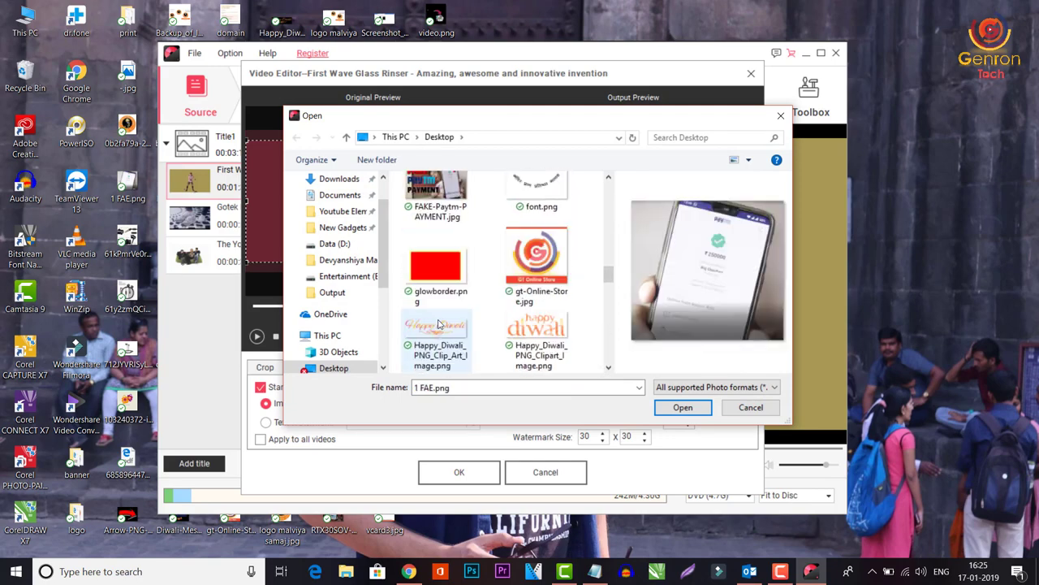
pyautogui.click(536, 333)
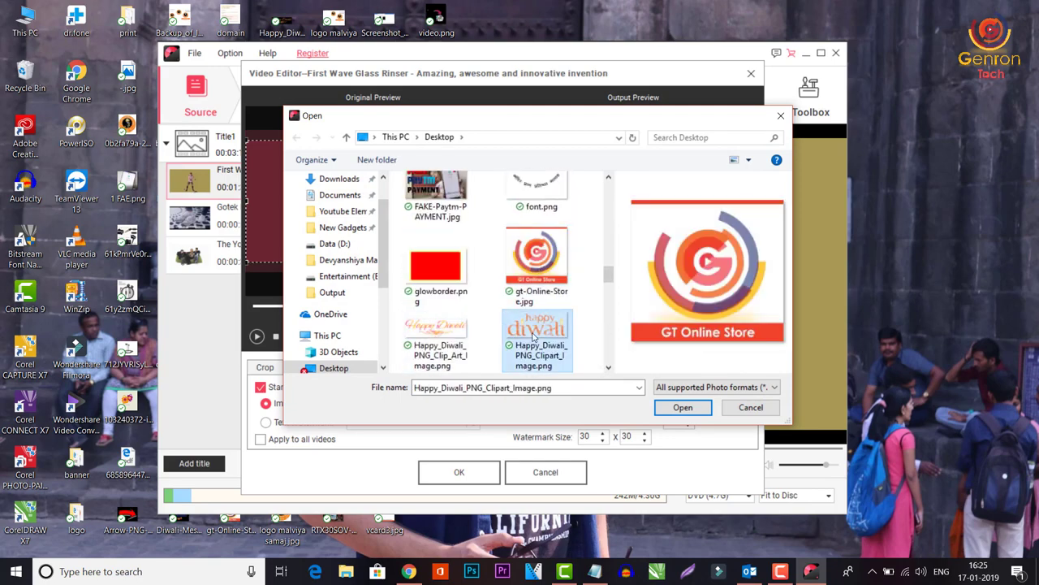
pyautogui.click(684, 406)
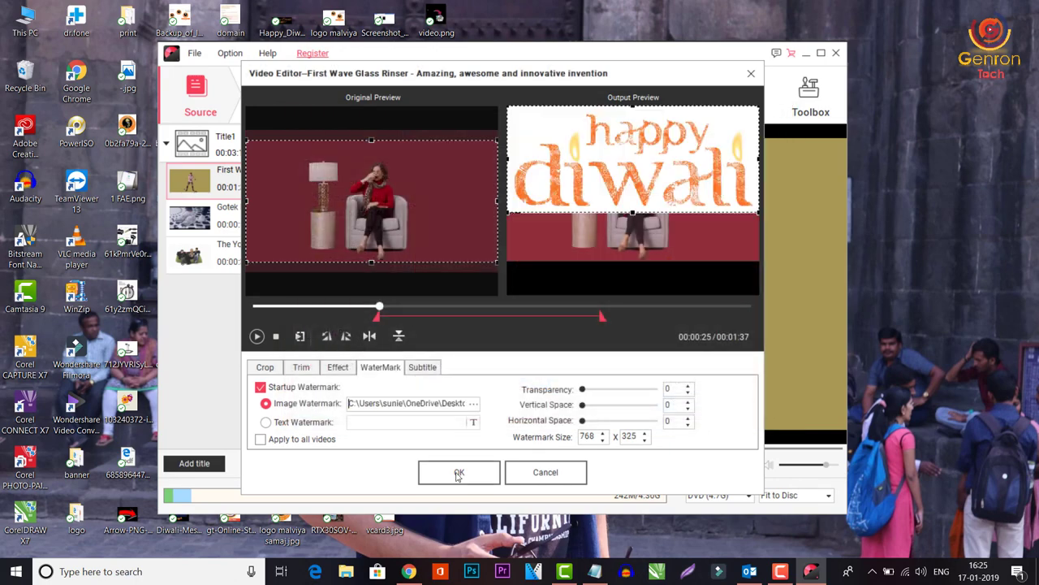
pyautogui.moveTo(756, 213); pyautogui.dragTo(727, 172)
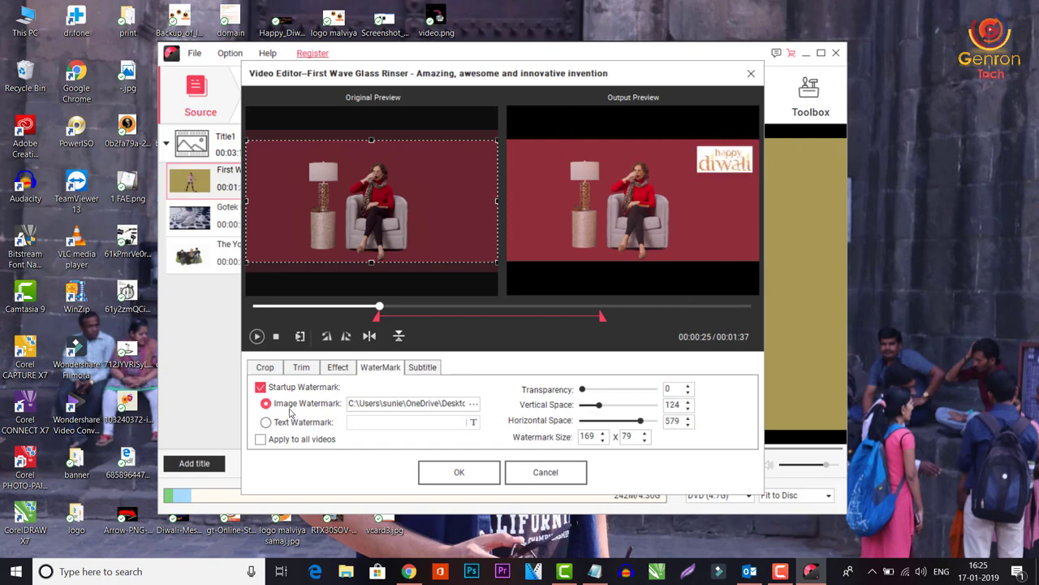
# Step: Try the plug-in subtitle option for the clip and turn it off again
pyautogui.click(424, 370)
pyautogui.click(260, 387)
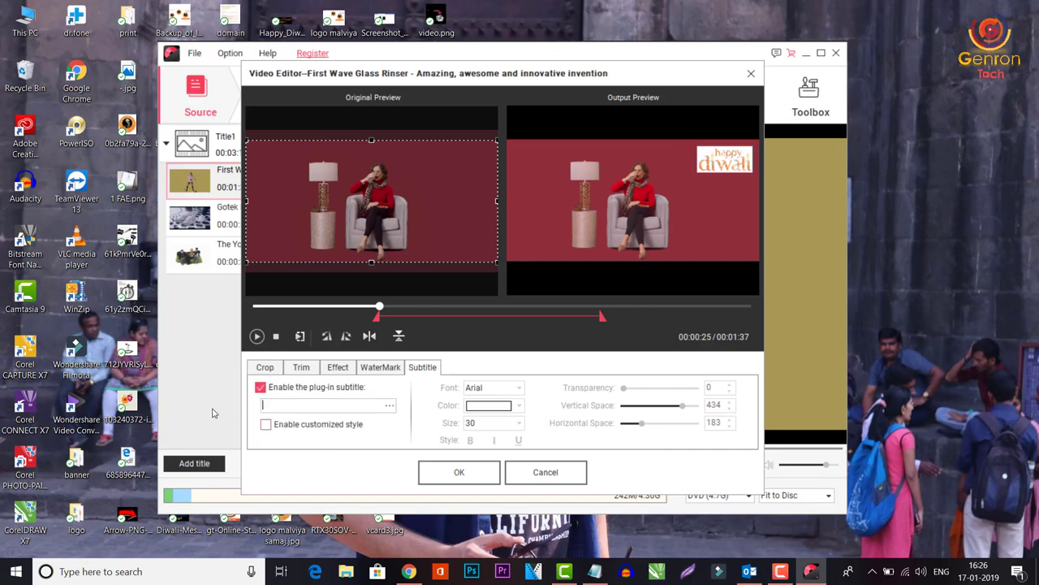
pyautogui.click(260, 387)
# Step: Apply the edits to the clip and set the disc label to My Gagdets Vide in the burn settings
pyautogui.click(266, 367)
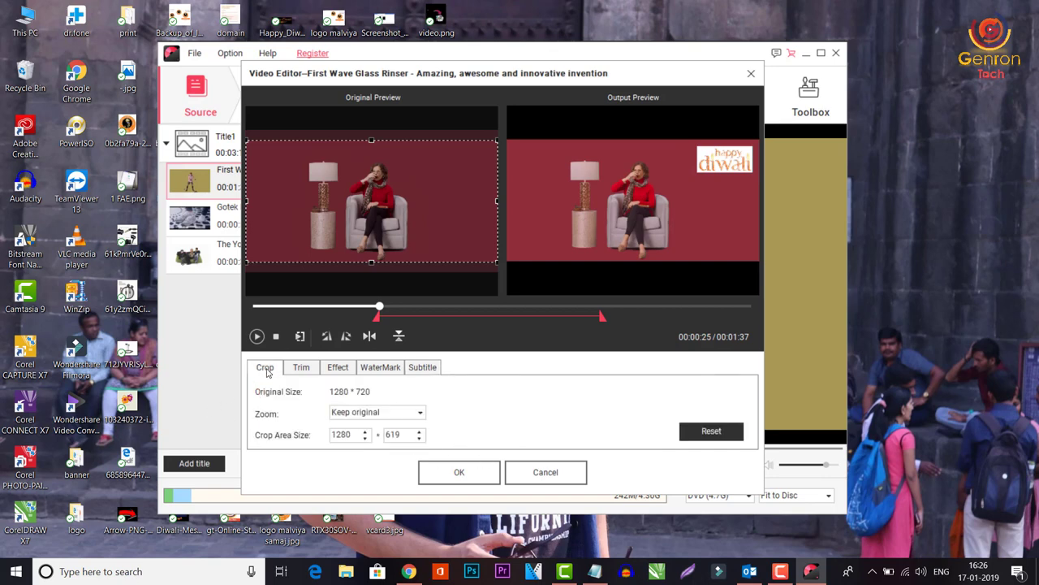
pyautogui.click(459, 472)
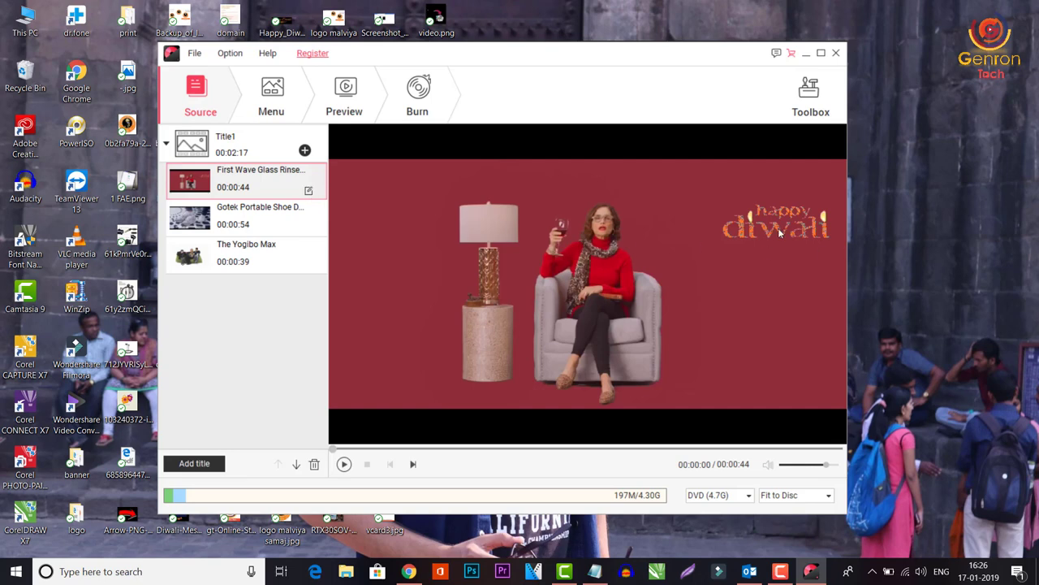
pyautogui.click(431, 114)
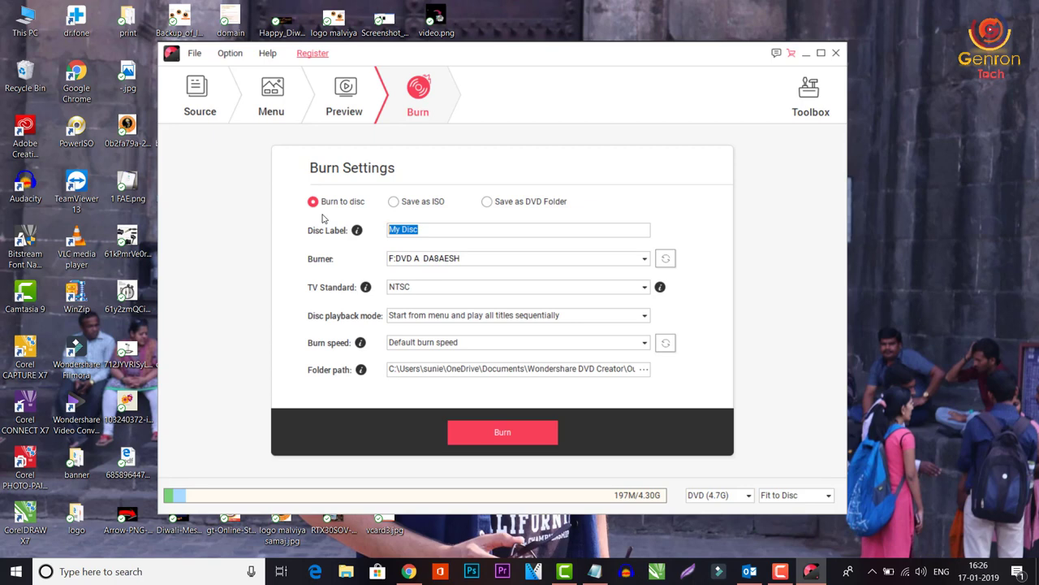
pyautogui.write('M')
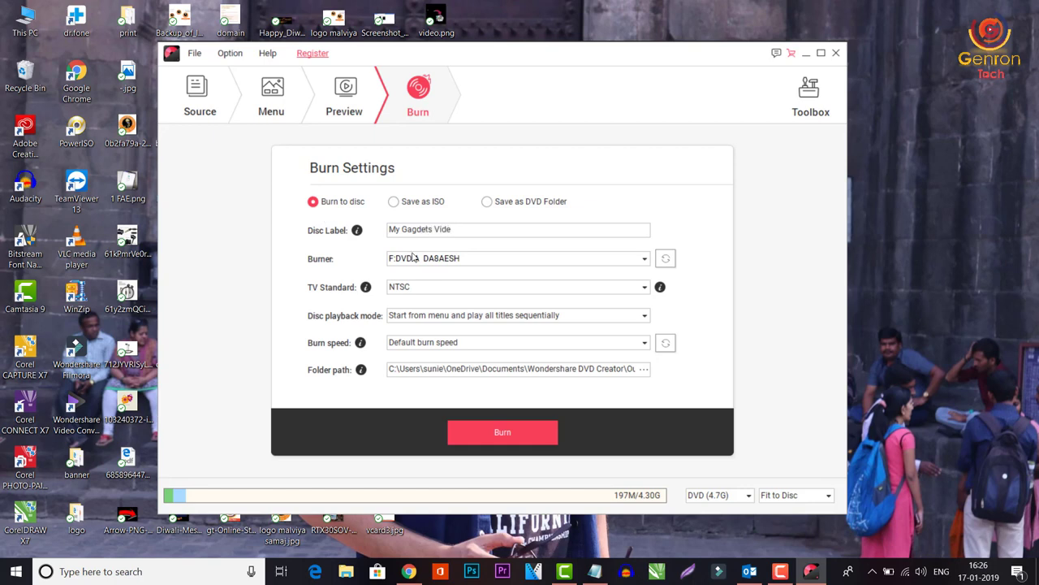
# Step: Choose the F:DVD A DA8AESH drive as the burner, and close the project without saving the changes
pyautogui.click(515, 260)
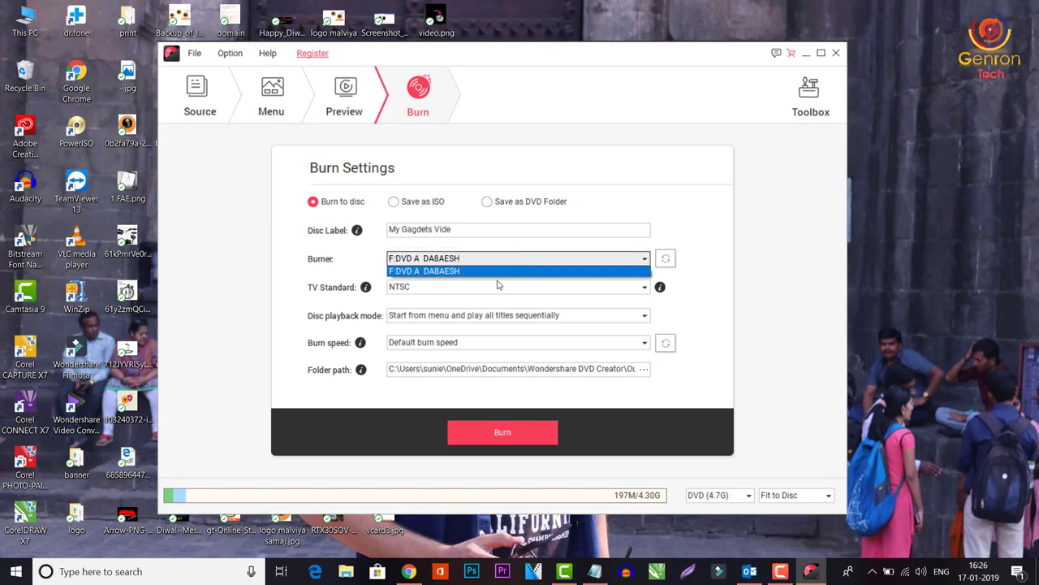
pyautogui.click(440, 272)
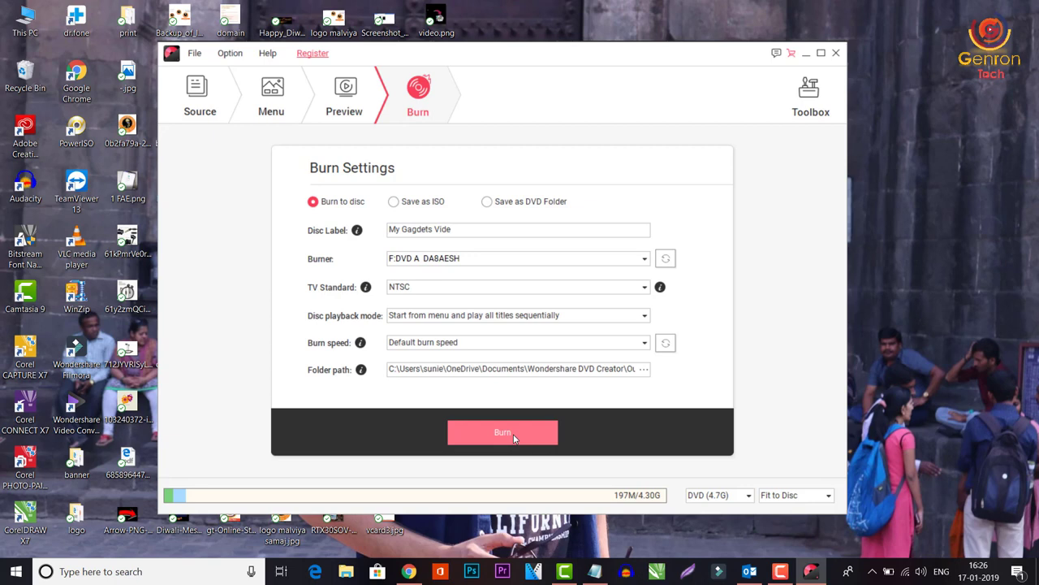
pyautogui.click(836, 53)
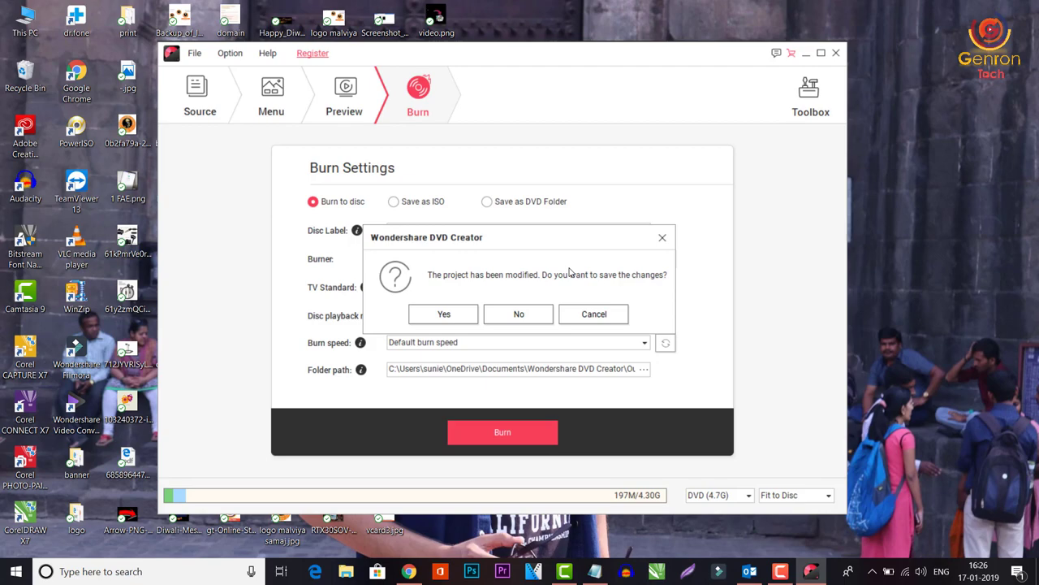
pyautogui.click(519, 314)
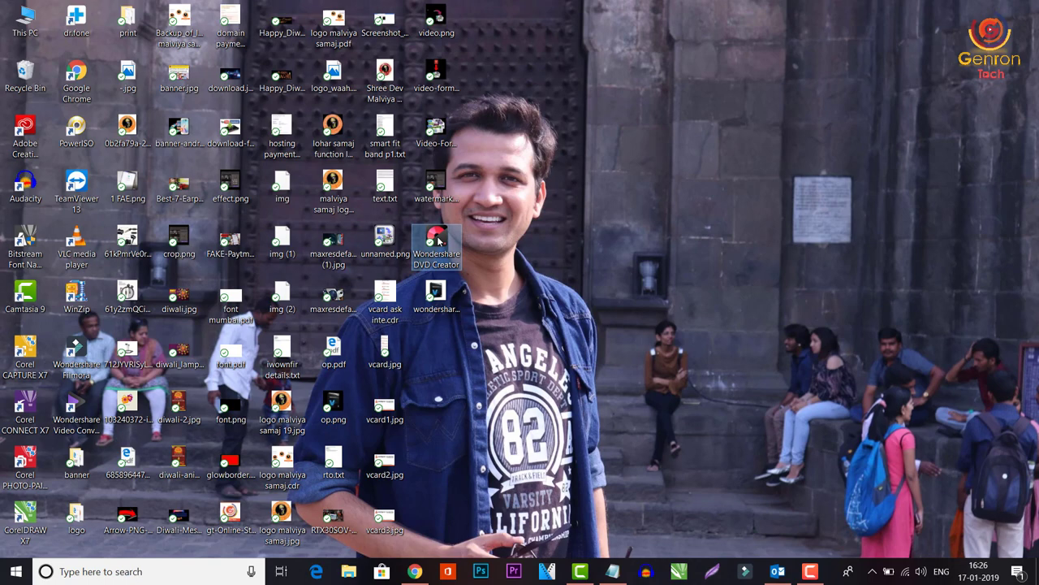
# Step: Relaunch Wondershare DVD Creator and open the collection of additional DVD tools from the start window
pyautogui.doubleClick(438, 239)
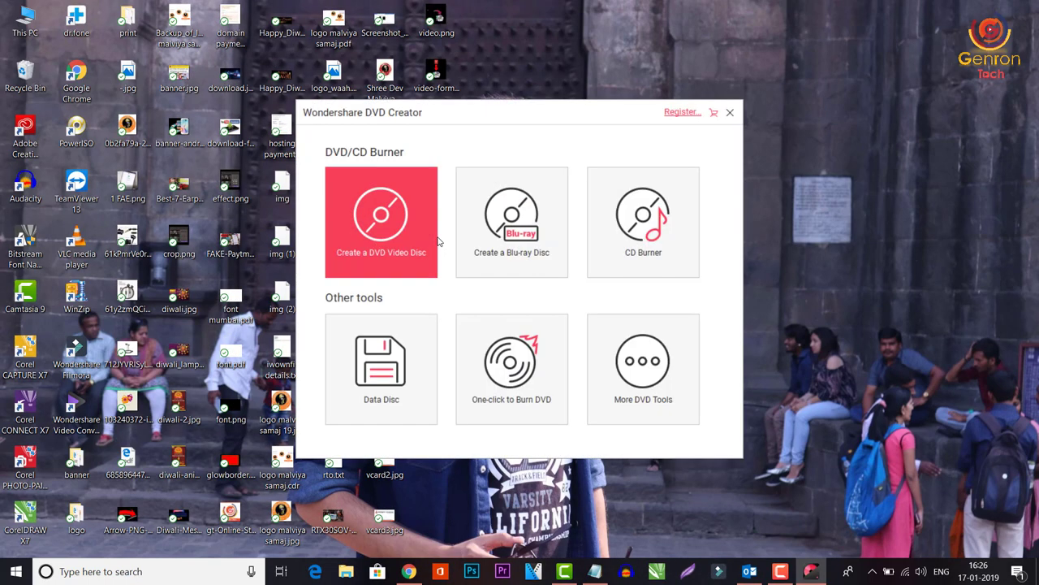
pyautogui.click(644, 370)
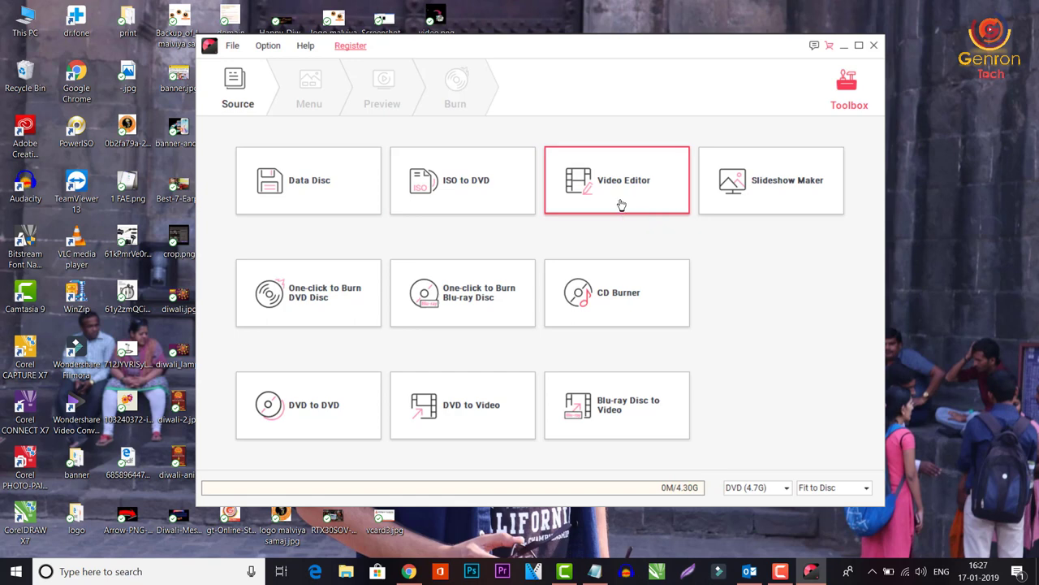
pyautogui.click(772, 210)
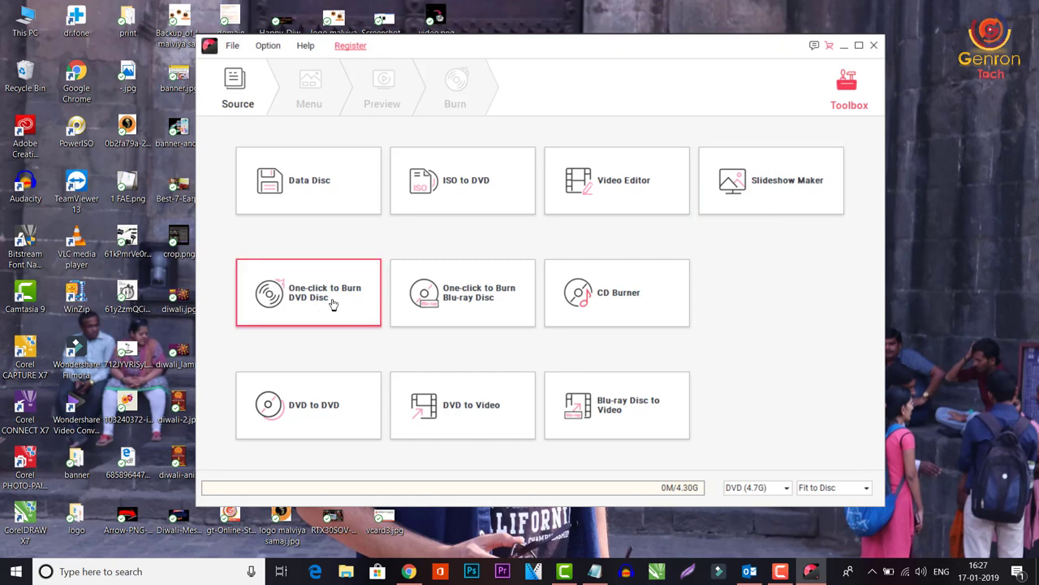